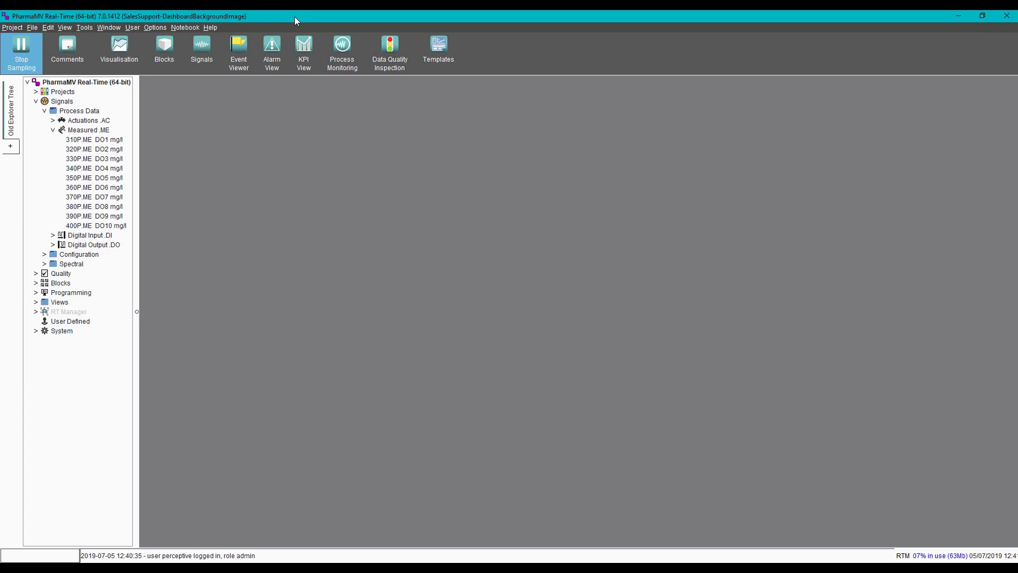
Step: Create a new dashboard from the Visualisation menu
{"action": "left_click", "coordinate": [127, 60]}
{"action": "left_click", "coordinate": [123, 81]}
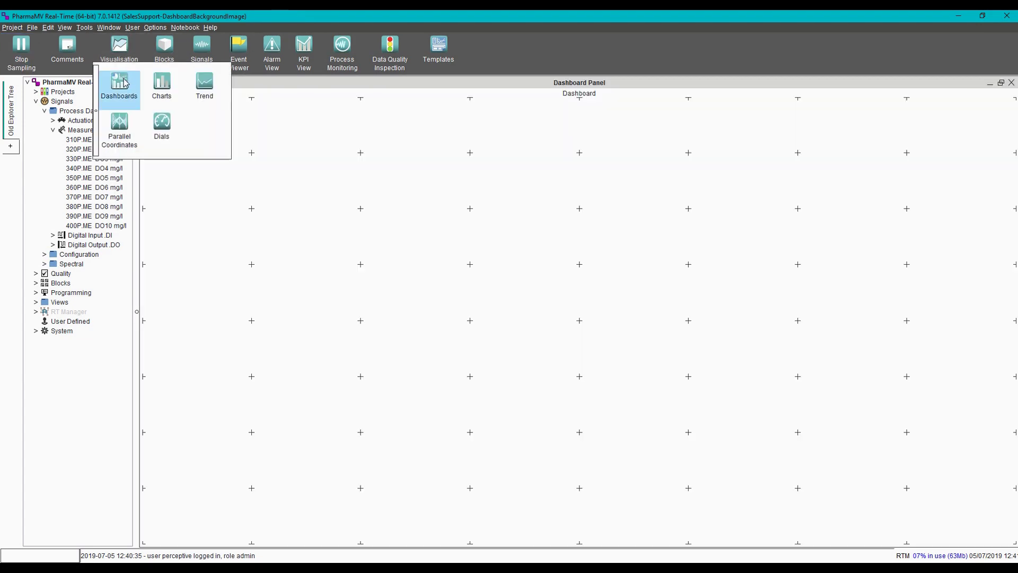
{"action": "left_click", "coordinate": [251, 87]}
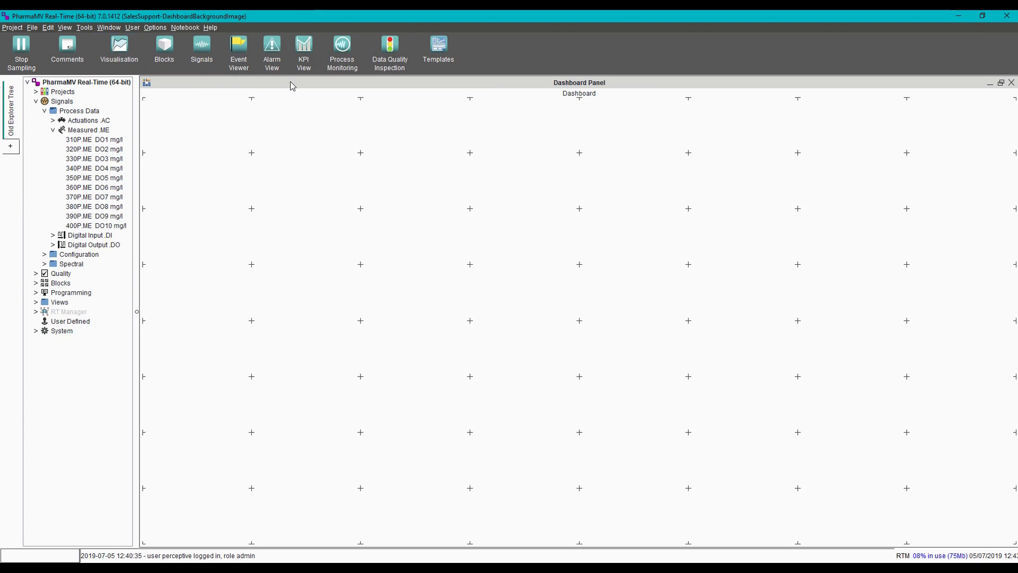
Step: Set FBDA3.png as the dashboard's background image
{"action": "right_click", "coordinate": [314, 118]}
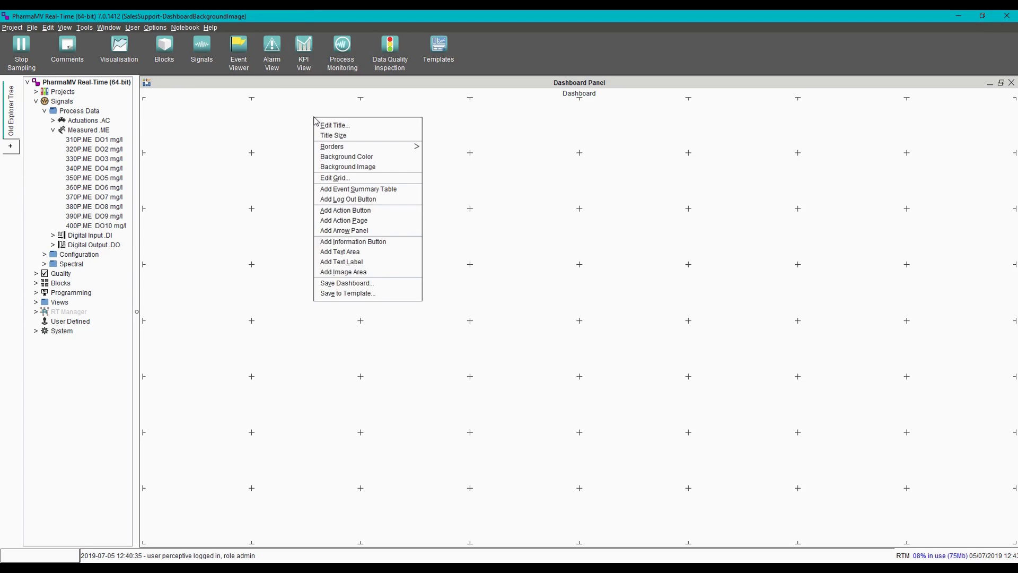
{"action": "left_click", "coordinate": [333, 167]}
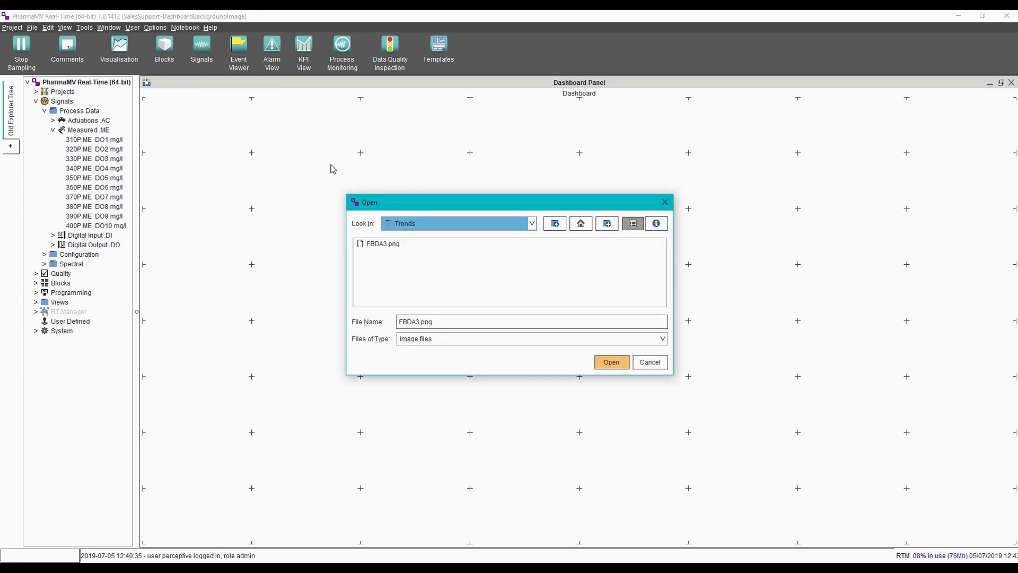
{"action": "left_click", "coordinate": [375, 244]}
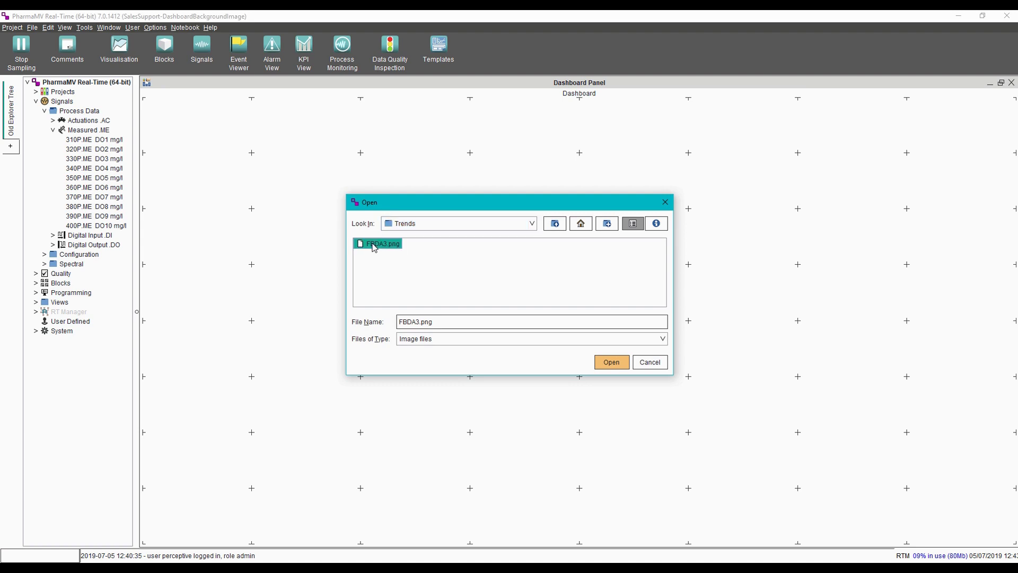
{"action": "left_click", "coordinate": [611, 362]}
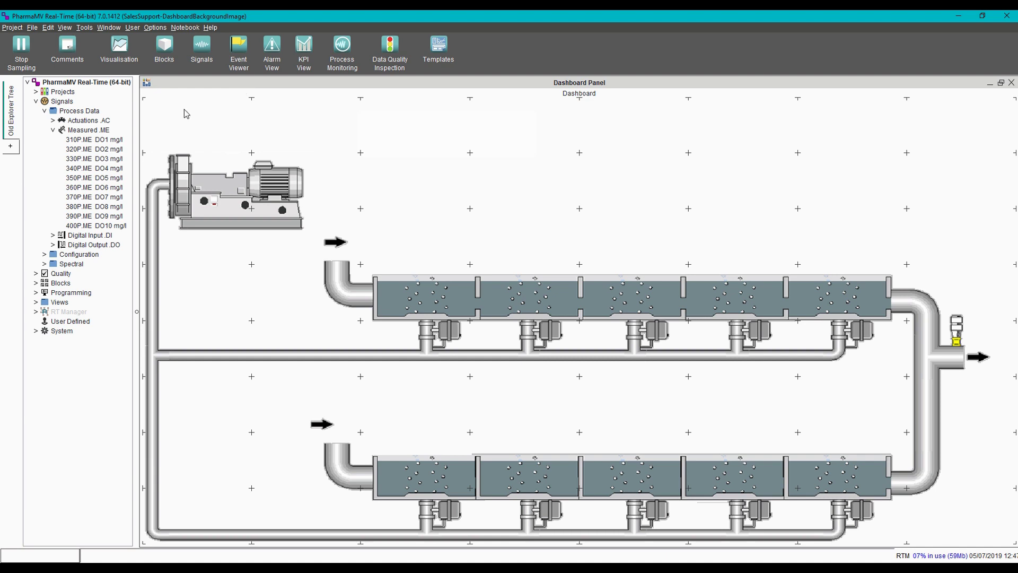
Step: Drag the DO1 signal 310P.ME above the first tank row and add it as an Indicator
{"action": "left_click", "coordinate": [92, 140]}
{"action": "left_click_drag", "start_coordinate": [93, 140], "coordinate": [399, 226]}
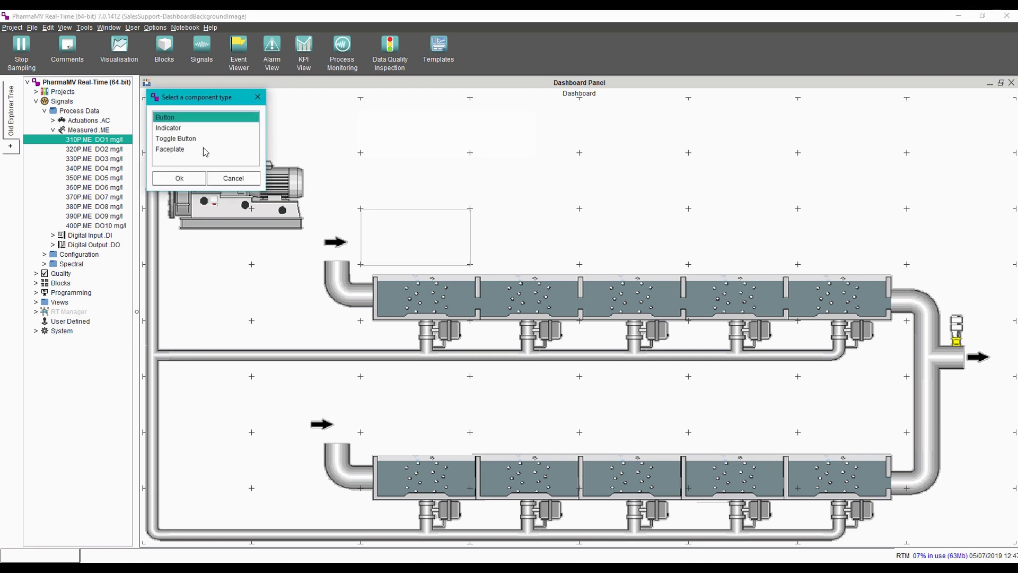
{"action": "left_click", "coordinate": [167, 128]}
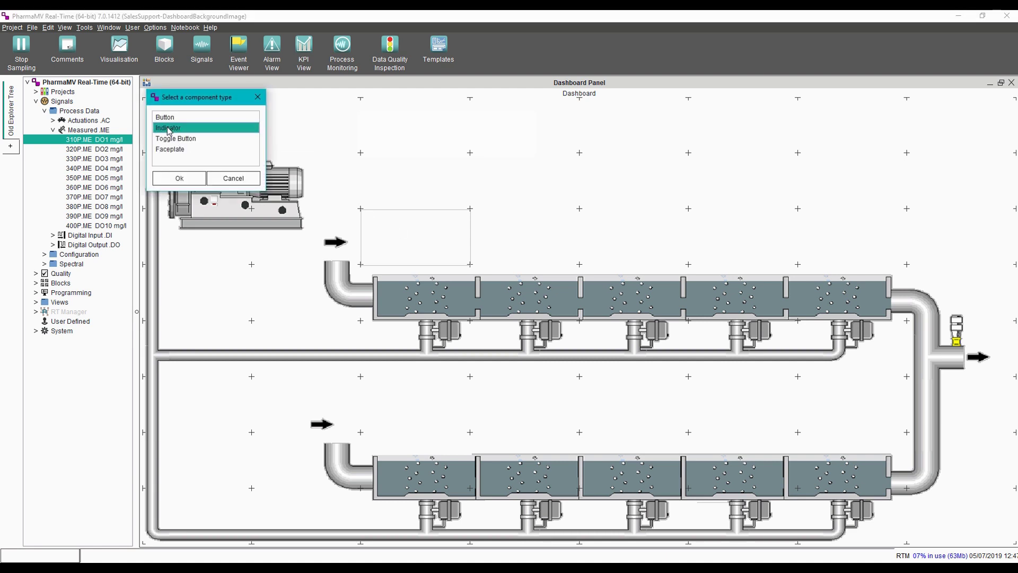
{"action": "left_click", "coordinate": [179, 179]}
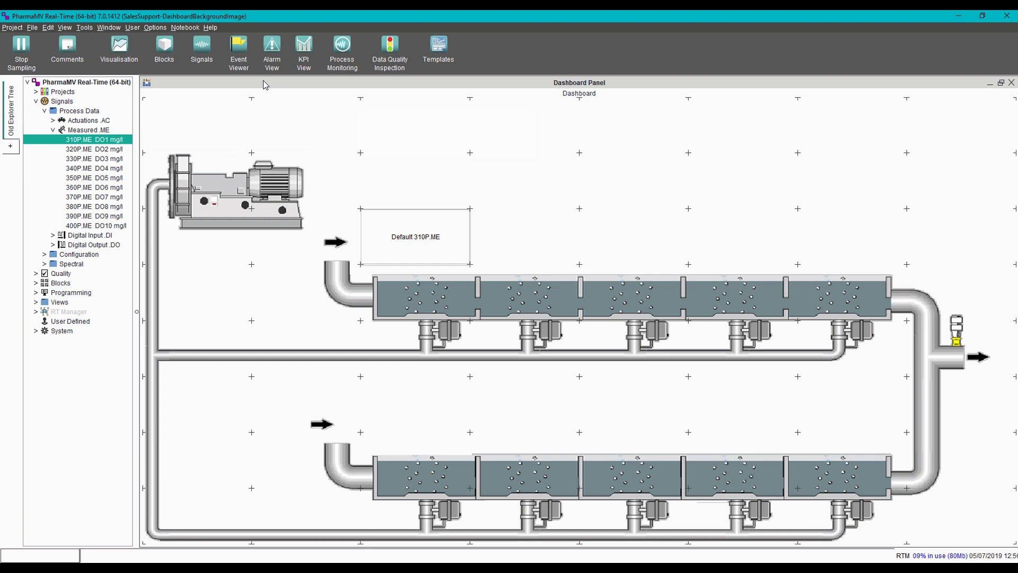
Step: Switch the dashboard to Display mode through its right-click Mode menu
{"action": "right_click", "coordinate": [297, 99]}
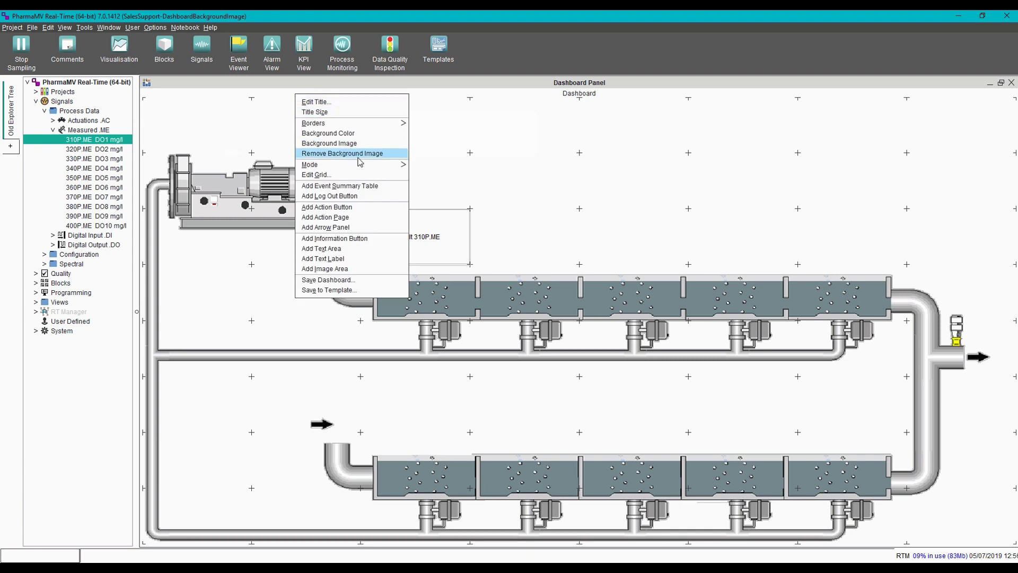
{"action": "mouse_move", "coordinate": [362, 165]}
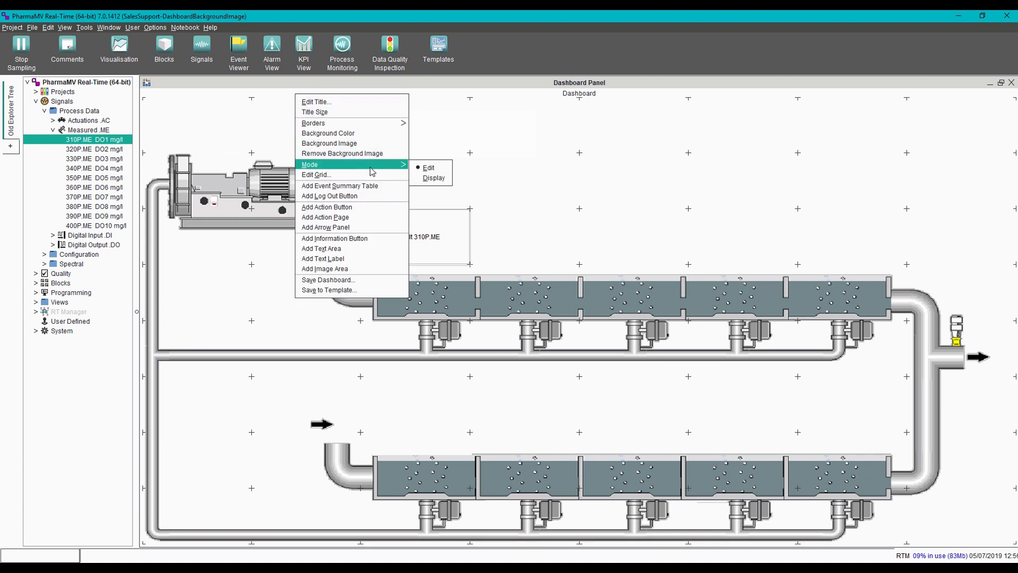
{"action": "left_click", "coordinate": [434, 178]}
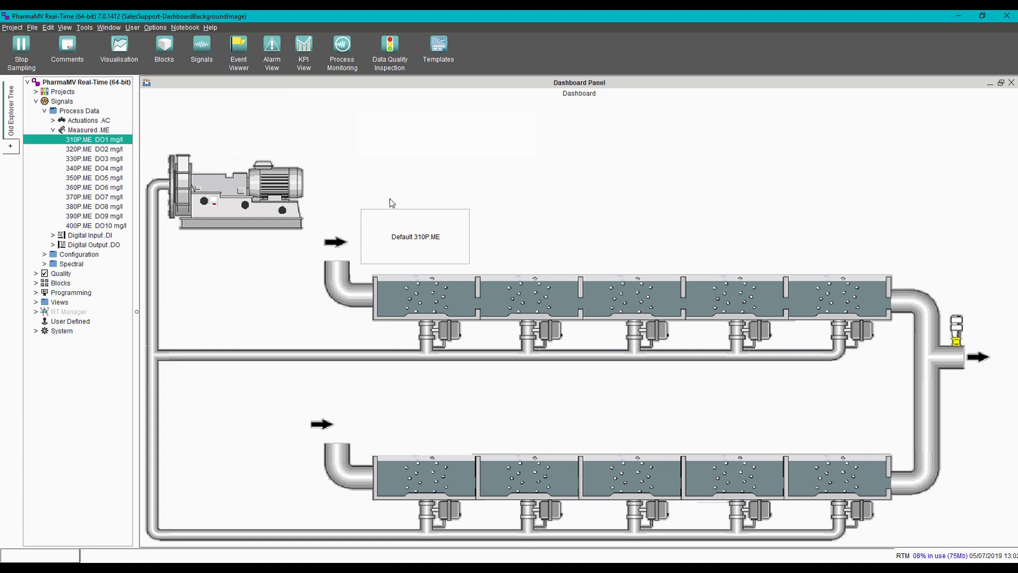
Step: Change the 310P.ME indicator state text to '$signaldescriptor: $signalvalue $signalunits' in its Properties
{"action": "right_click", "coordinate": [411, 226]}
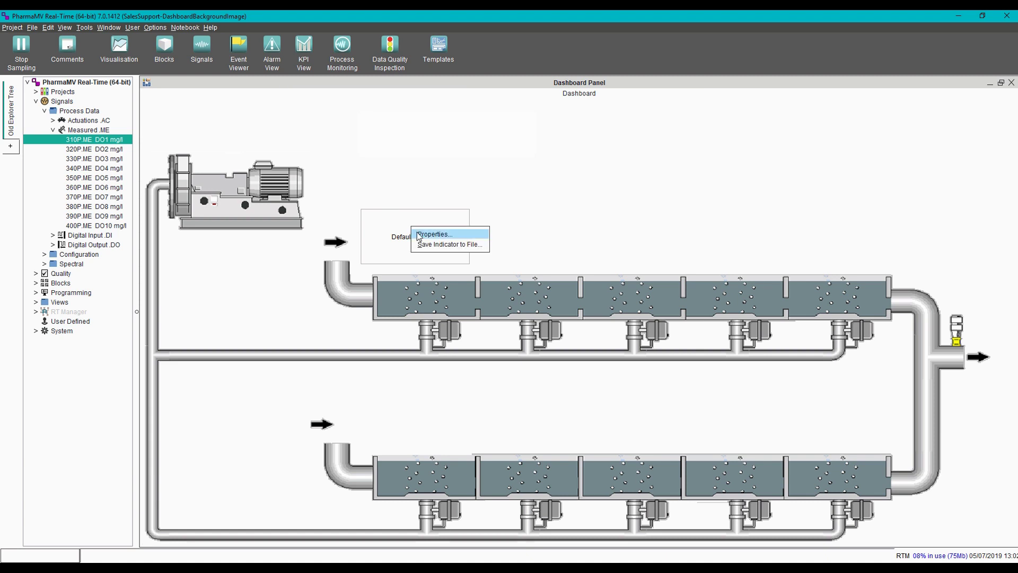
{"action": "left_click", "coordinate": [432, 234]}
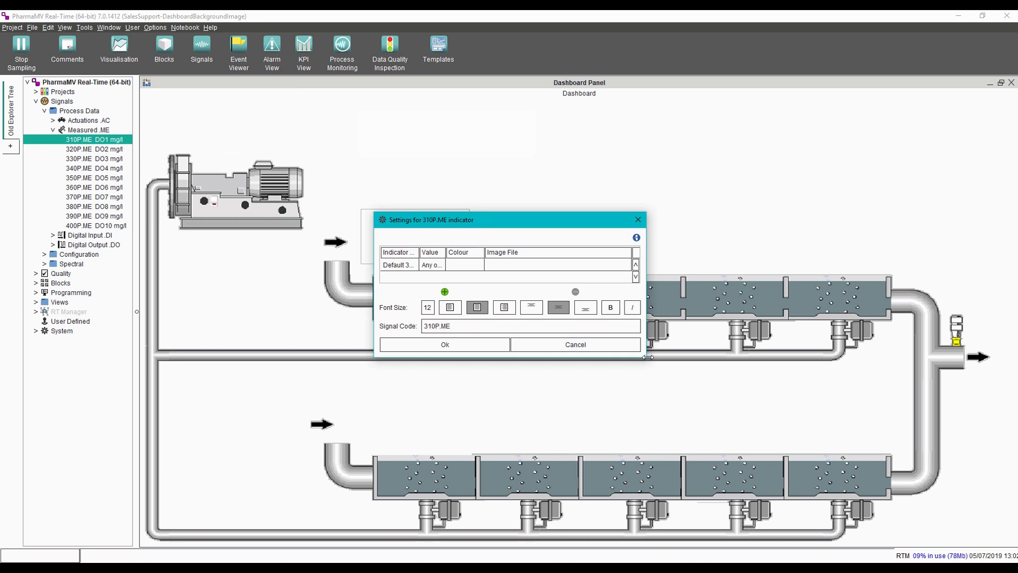
{"action": "left_click_drag", "start_coordinate": [646, 358], "coordinate": [917, 520]}
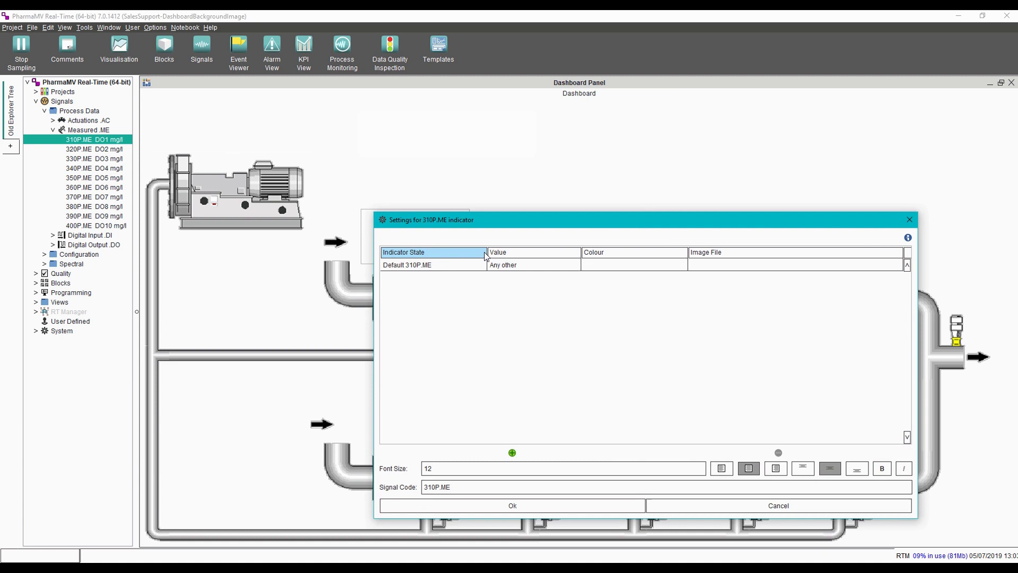
{"action": "mouse_move", "coordinate": [487, 252]}
{"action": "left_mouse_down"}
{"action": "mouse_move", "coordinate": [594, 252]}
{"action": "mouse_move", "coordinate": [487, 252]}
{"action": "left_mouse_up"}
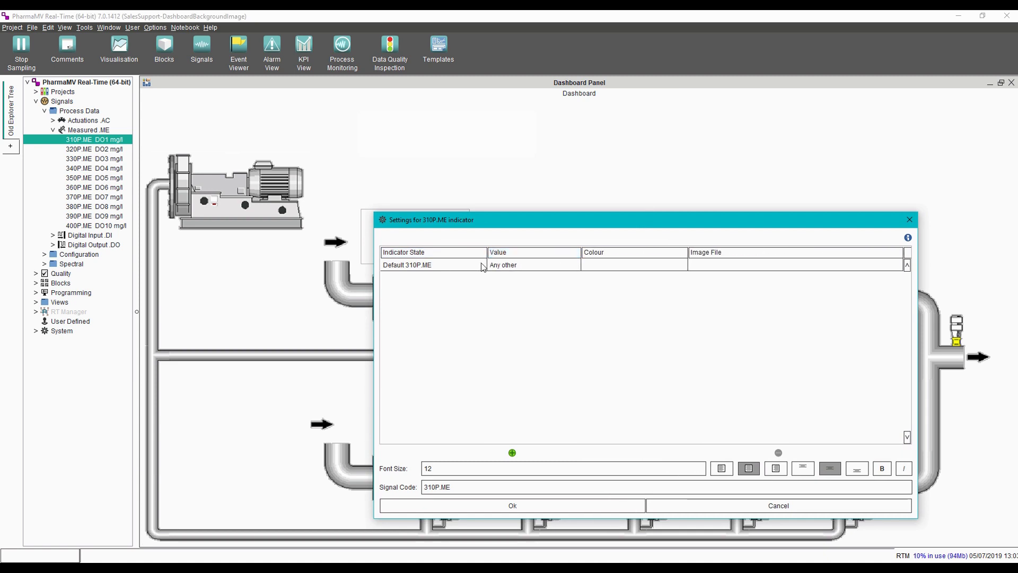
{"action": "double_click", "coordinate": [443, 265]}
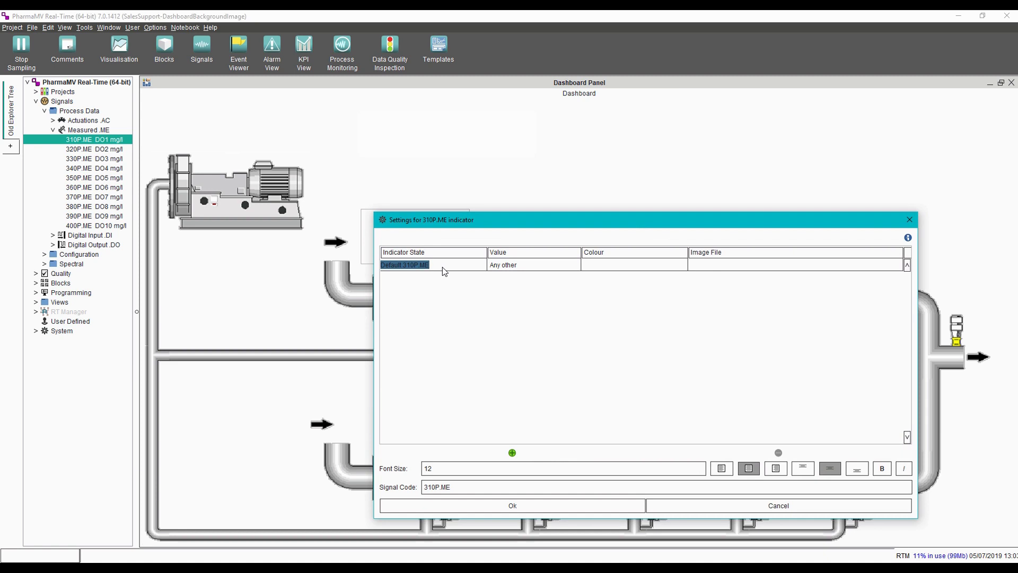
{"action": "type", "text": "$signalde"}
{"action": "type", "text": "scriptor: $signalk"}
{"action": "key", "text": "BackSpace"}
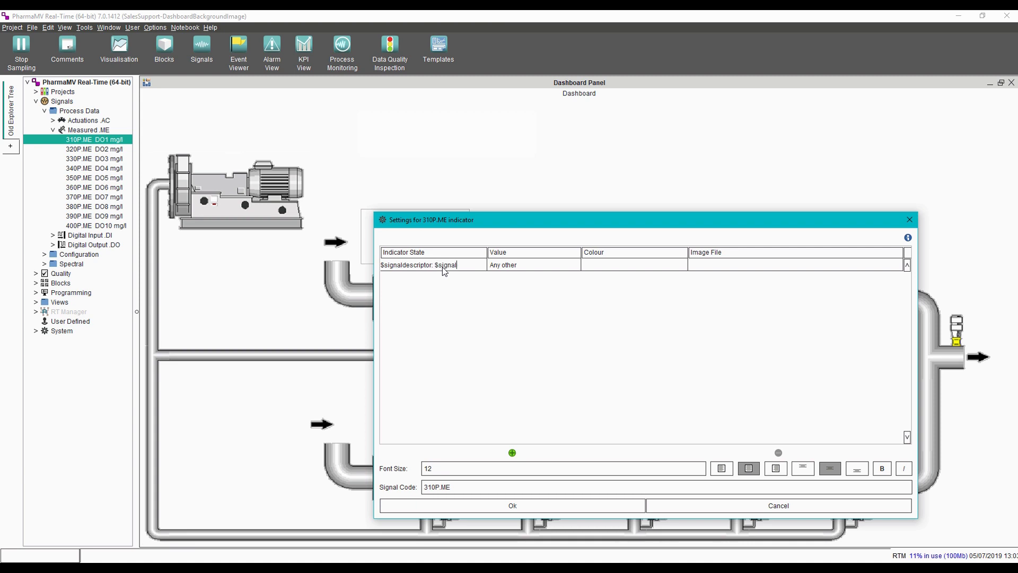
{"action": "type", "text": "value $signalunits"}
Step: Give the indicator state a green colour and apply the settings
{"action": "left_click", "coordinate": [610, 265]}
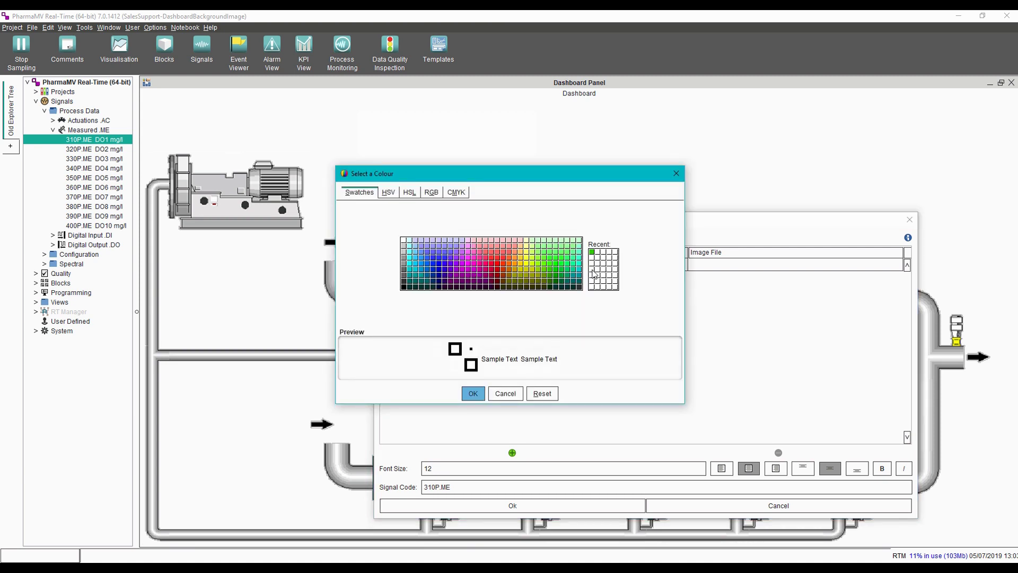
{"action": "left_click", "coordinate": [593, 253]}
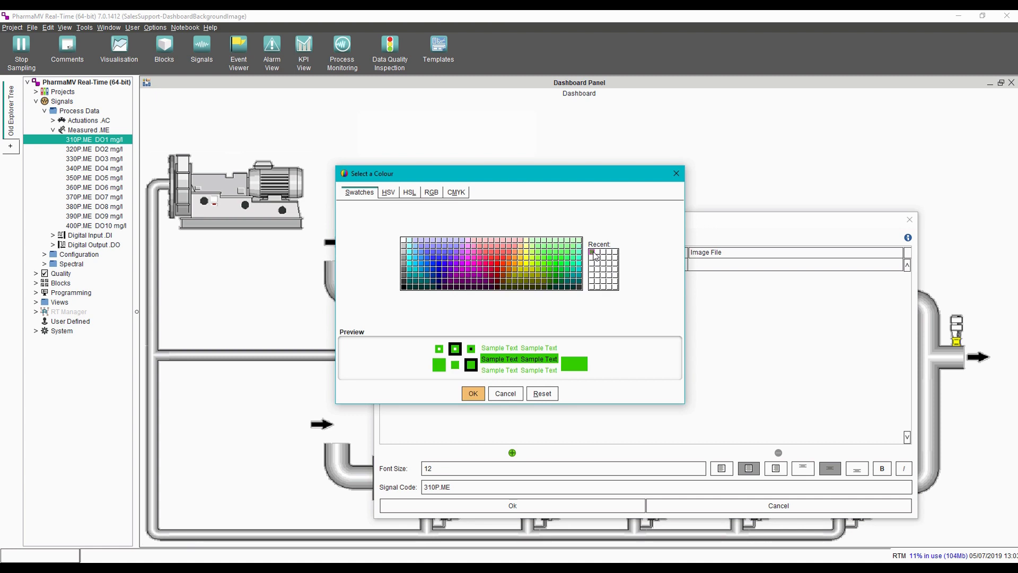
{"action": "left_click", "coordinate": [473, 393]}
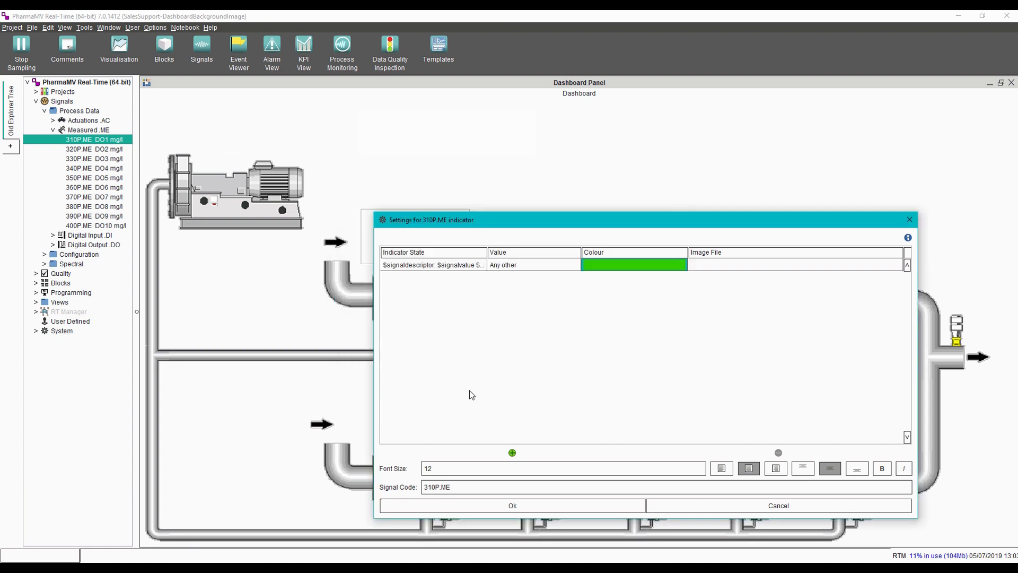
{"action": "left_click", "coordinate": [624, 510]}
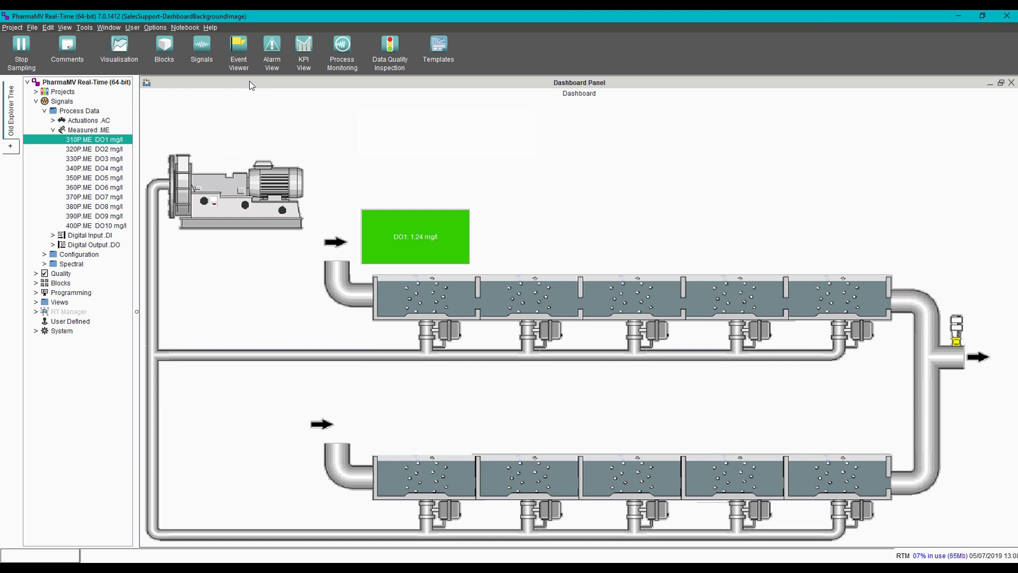
Step: Set the DO1 indicator's font size to 18 with bold text
{"action": "right_click", "coordinate": [391, 223]}
{"action": "left_click", "coordinate": [403, 228]}
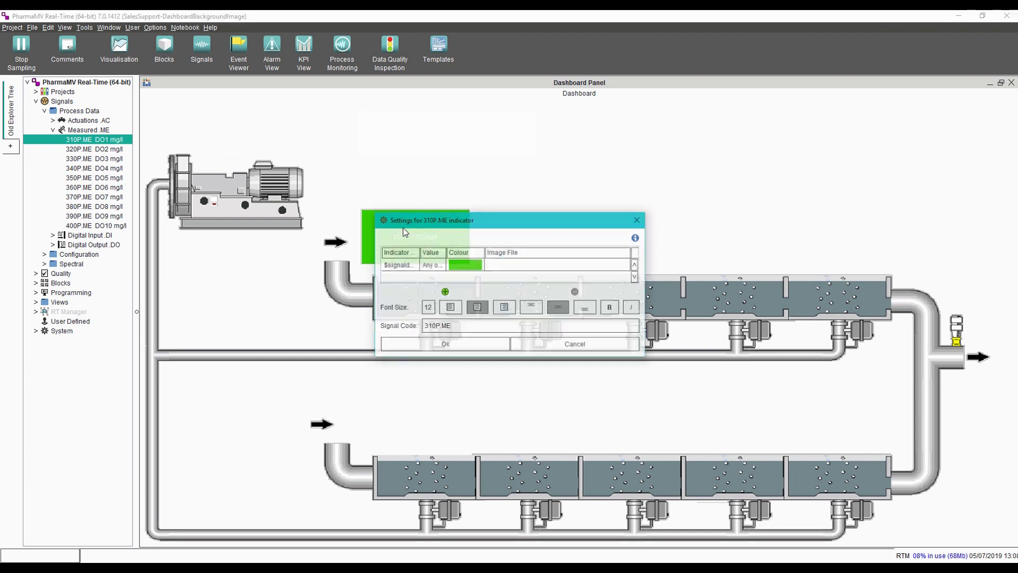
{"action": "left_click", "coordinate": [432, 308]}
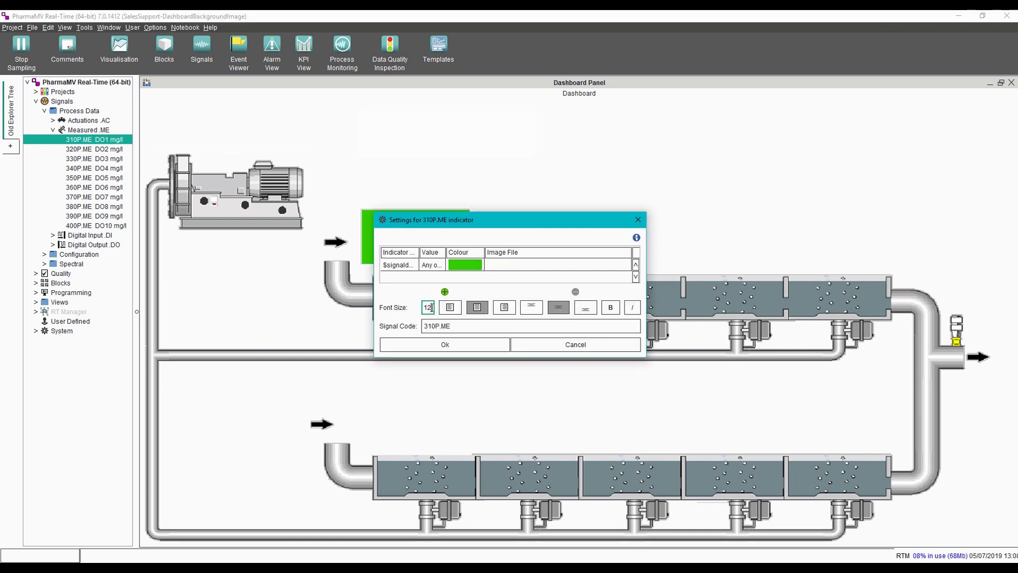
{"action": "key", "text": "BackSpace"}
{"action": "key", "text": "BackSpace"}
{"action": "type", "text": "18"}
{"action": "left_click", "coordinate": [611, 307]}
{"action": "left_click", "coordinate": [474, 345]}
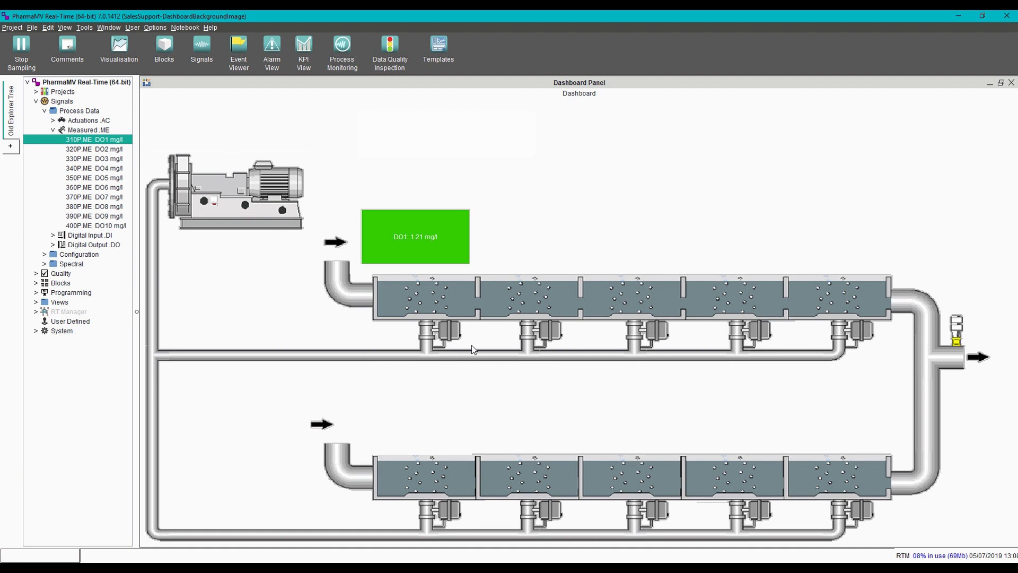